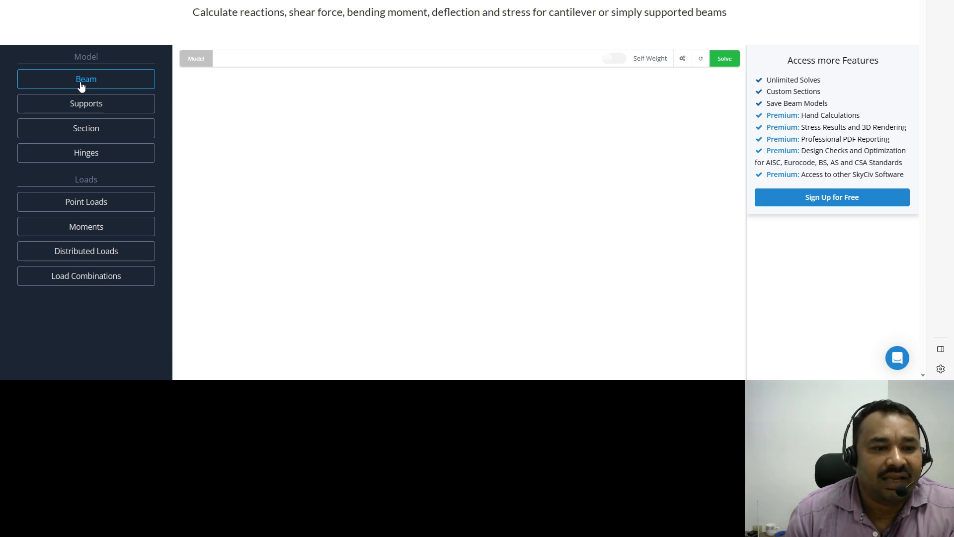
Add a beam with a length of 1.02 m to the empty model.
click(82, 87)
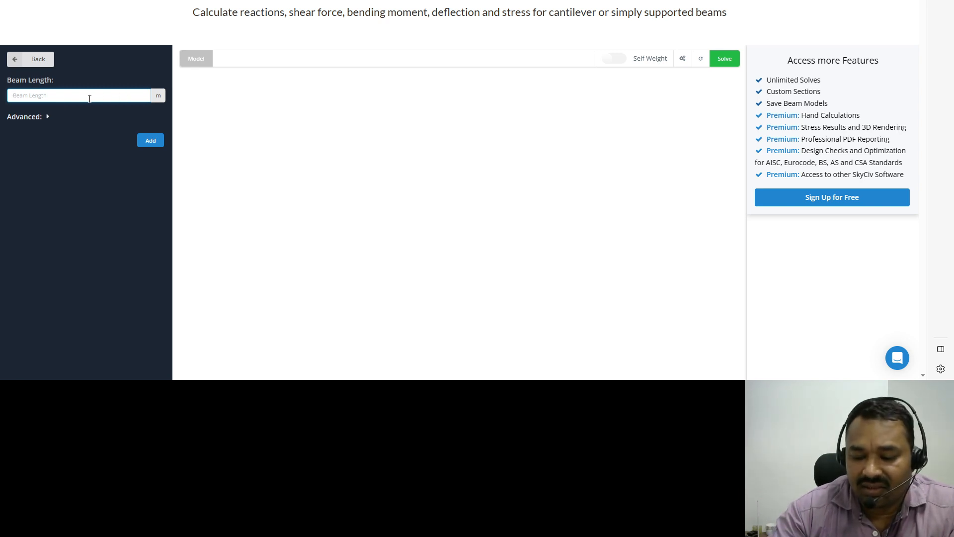
text(1.02)
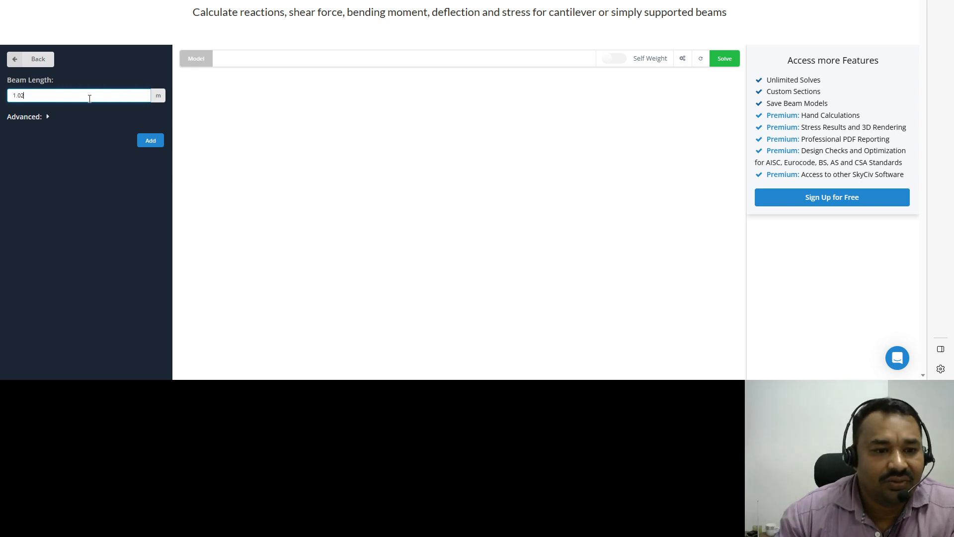
click(152, 141)
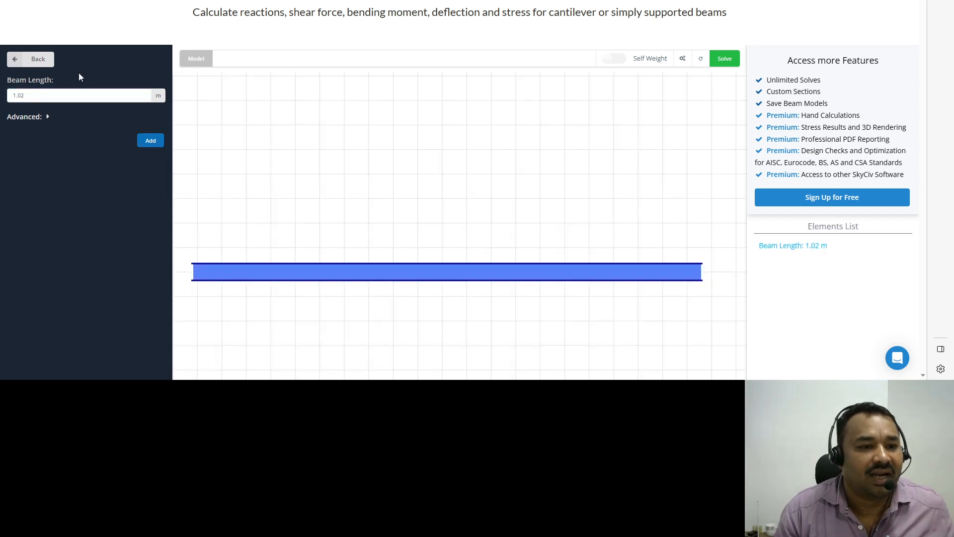
click(11, 61)
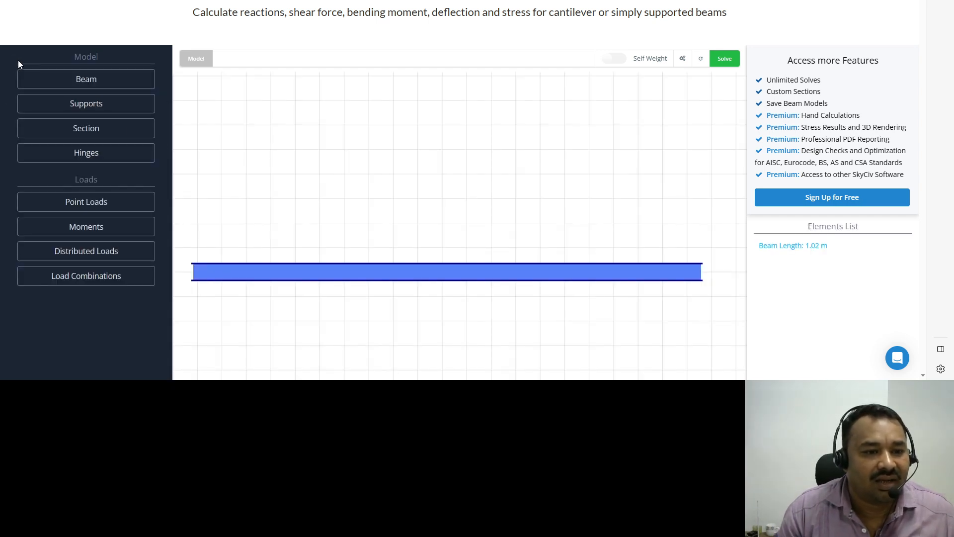
Add a pinned support to the beam at position 0 m.
click(98, 108)
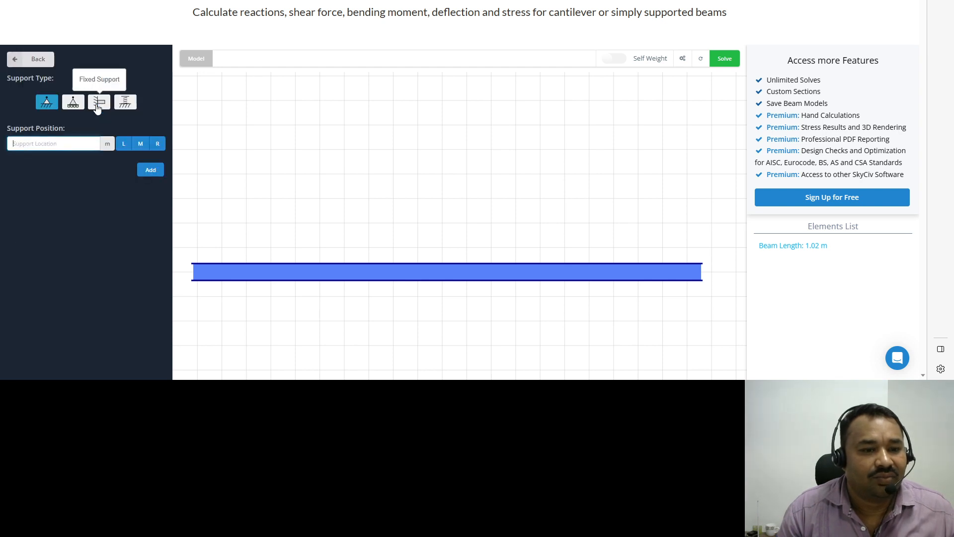
click(44, 105)
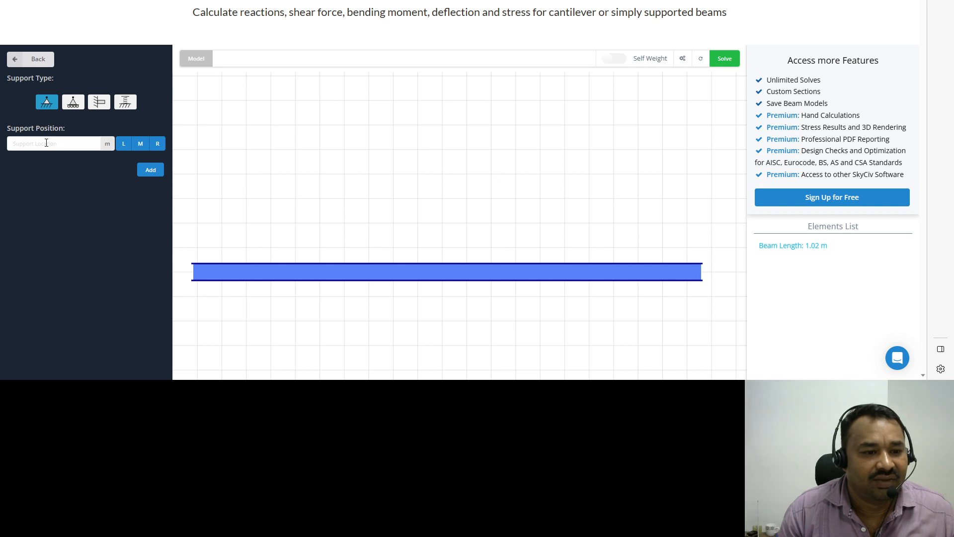
click(70, 148)
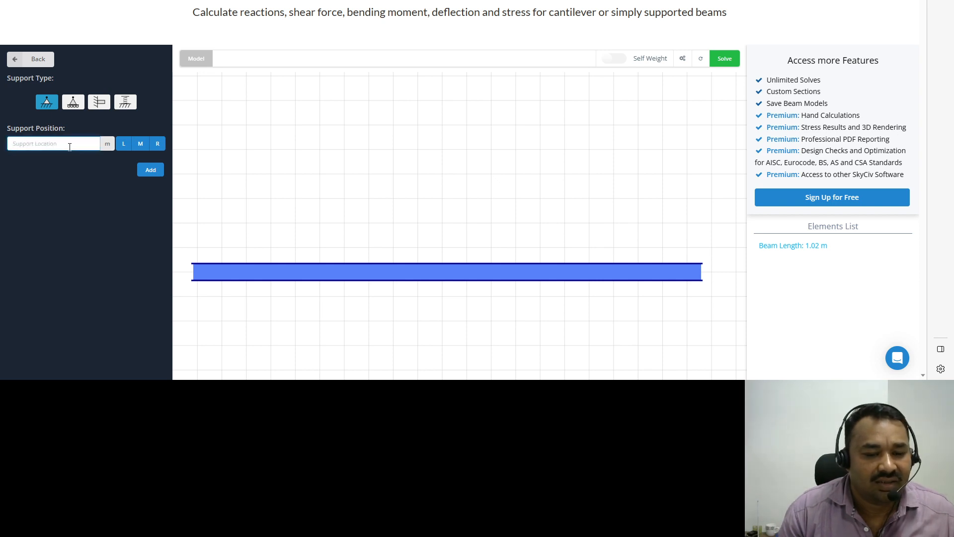
text(0)
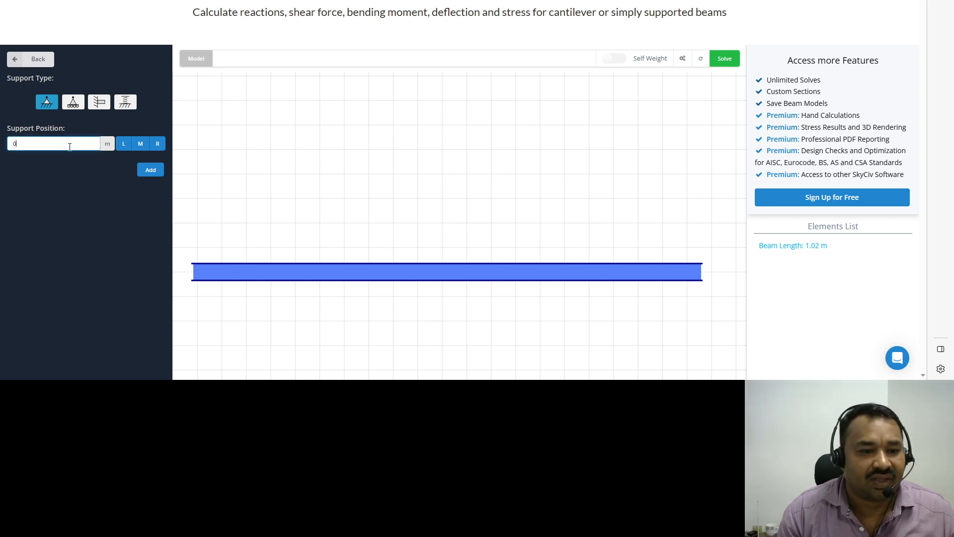
click(152, 171)
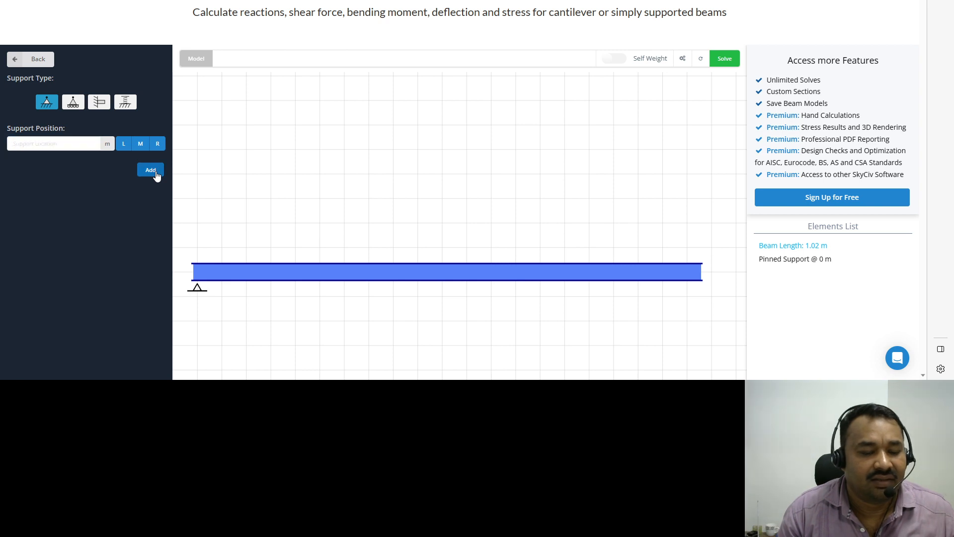
Add a roller support to the beam at position 1.02 m.
click(72, 105)
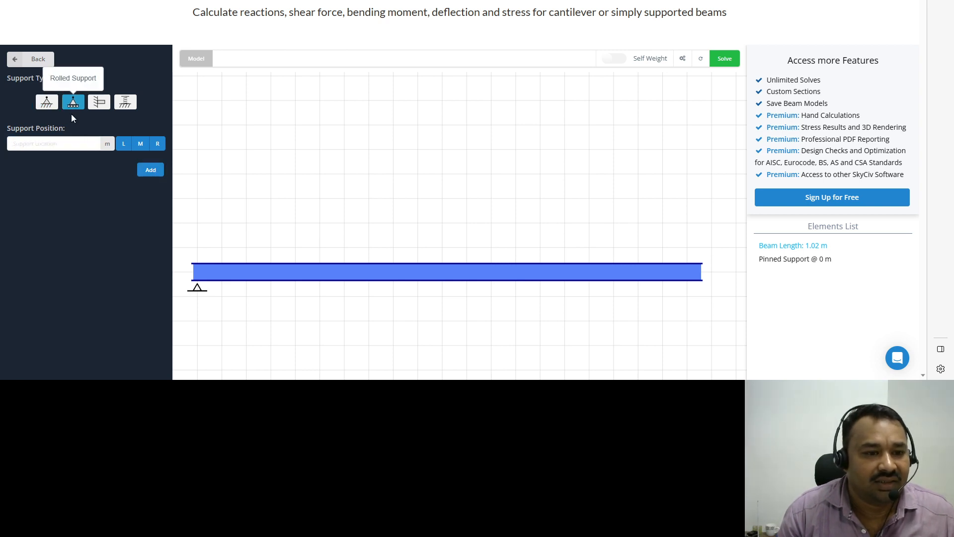
click(60, 143)
text(1)
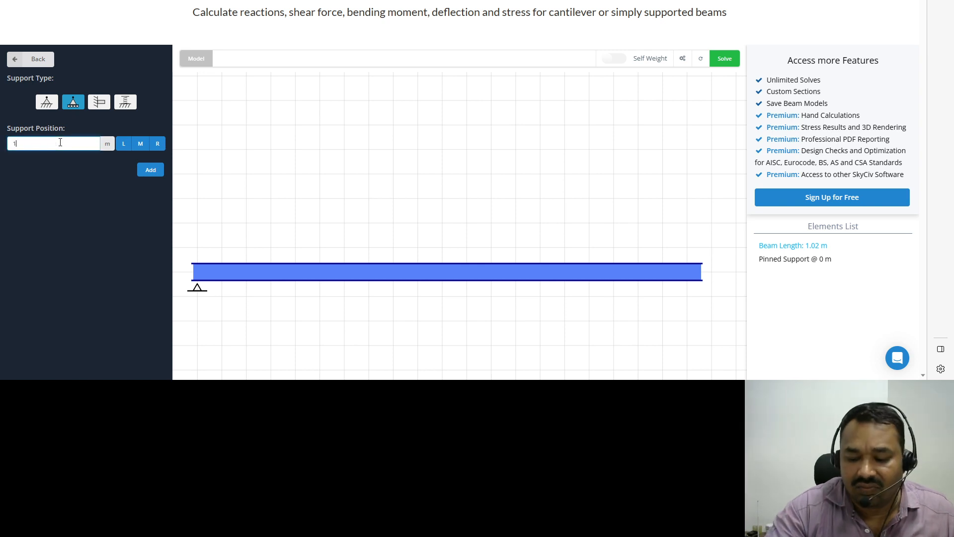
text(.02)
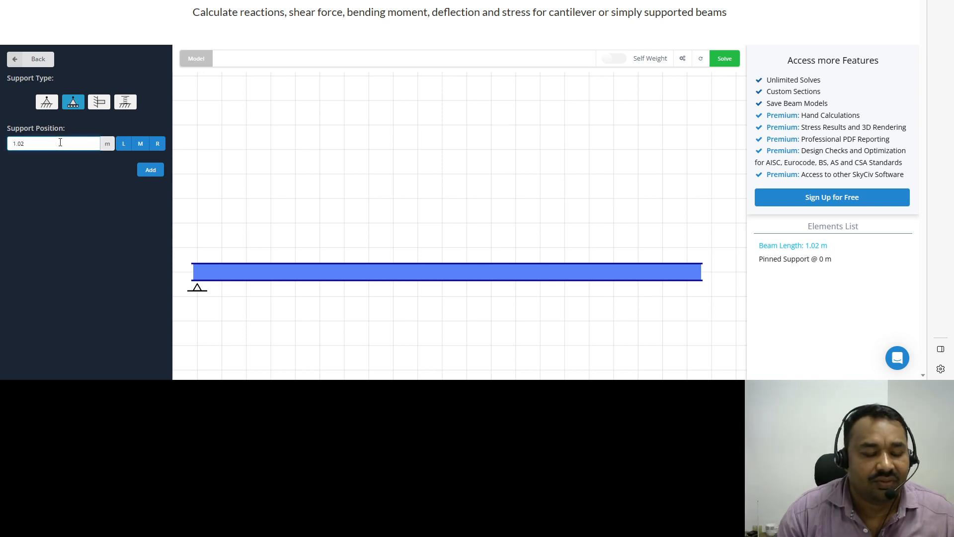
click(148, 172)
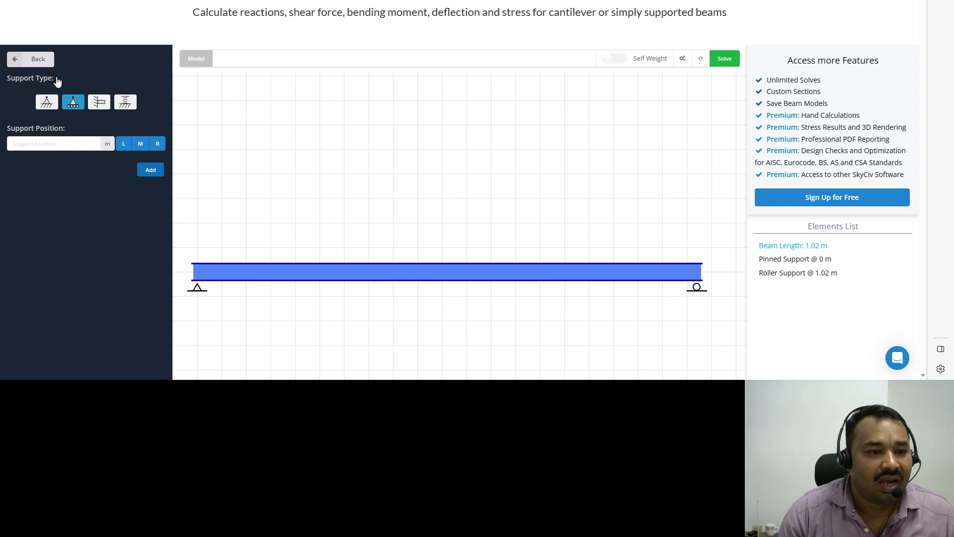
click(13, 56)
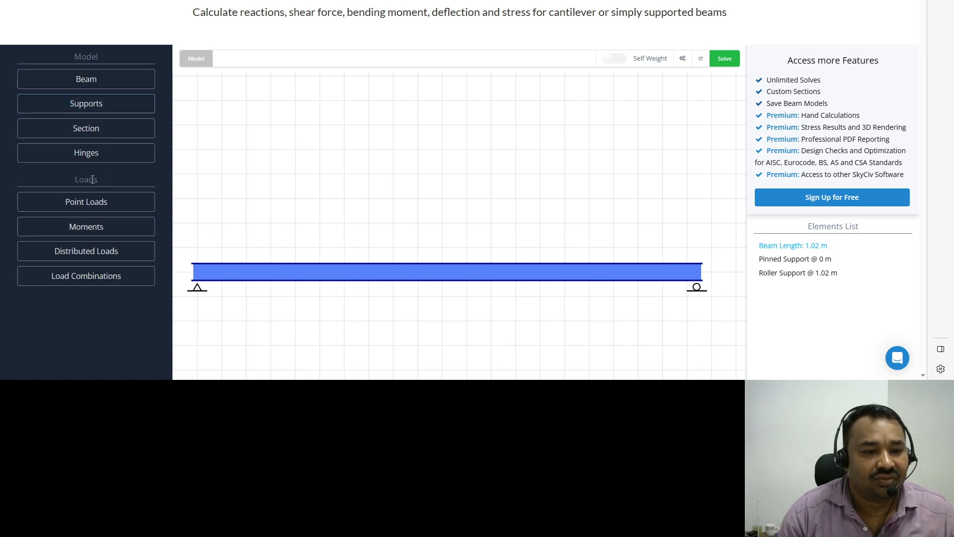
Add a downward point load of 1.5 kN to the beam at position 0.3 m.
click(83, 205)
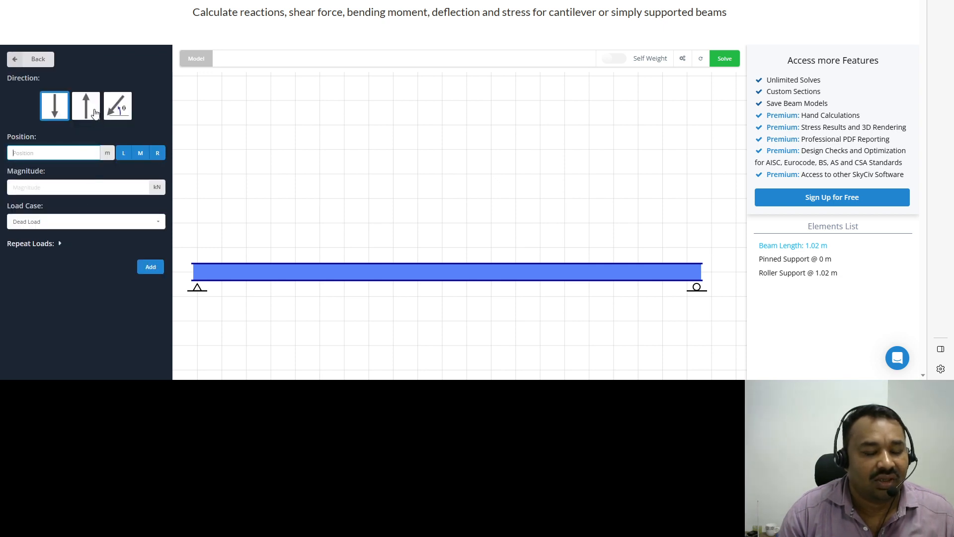
click(58, 113)
click(32, 154)
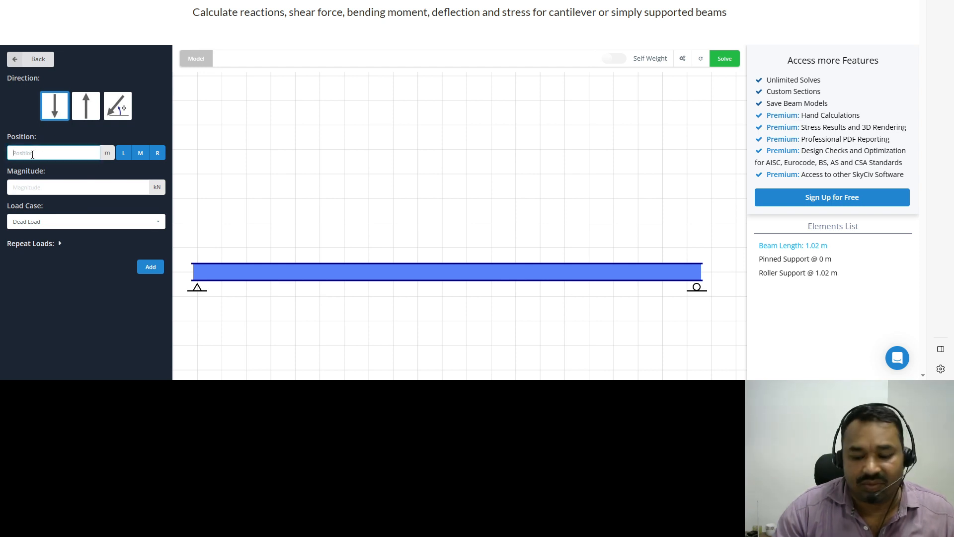
text(1)
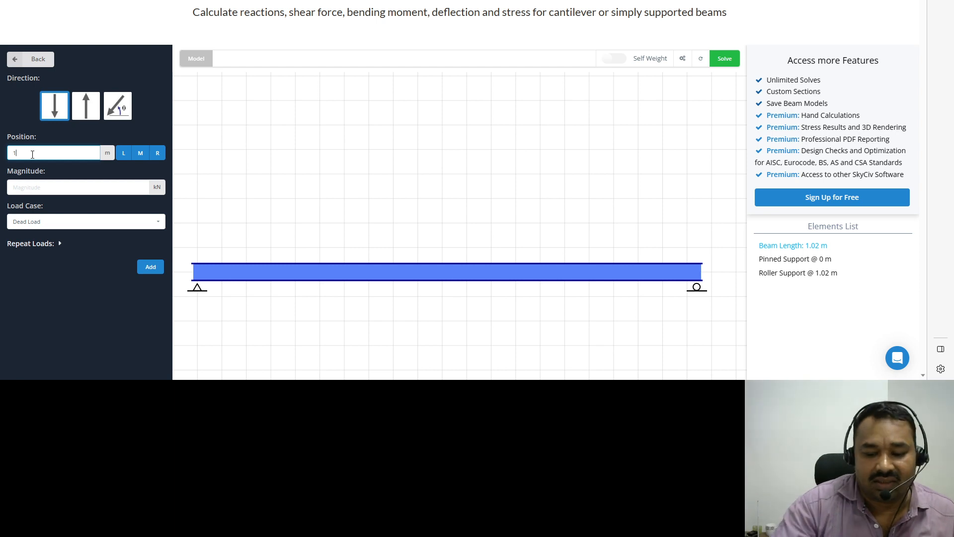
key(BackSpace)
text(0)
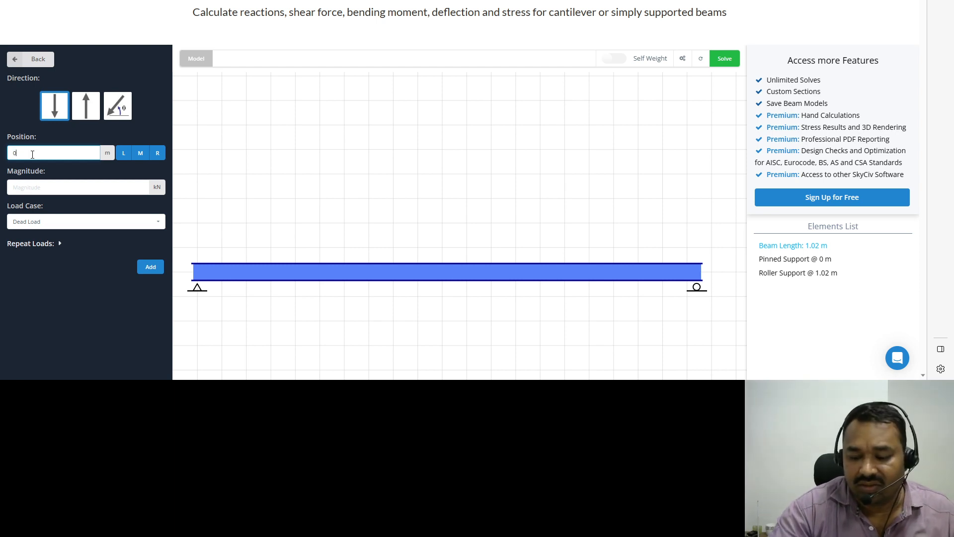
text(.3)
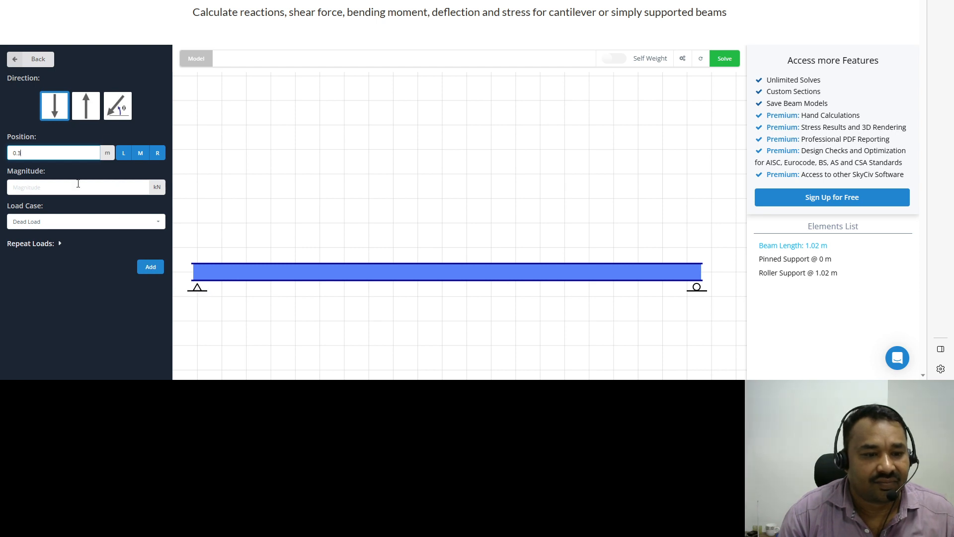
click(52, 186)
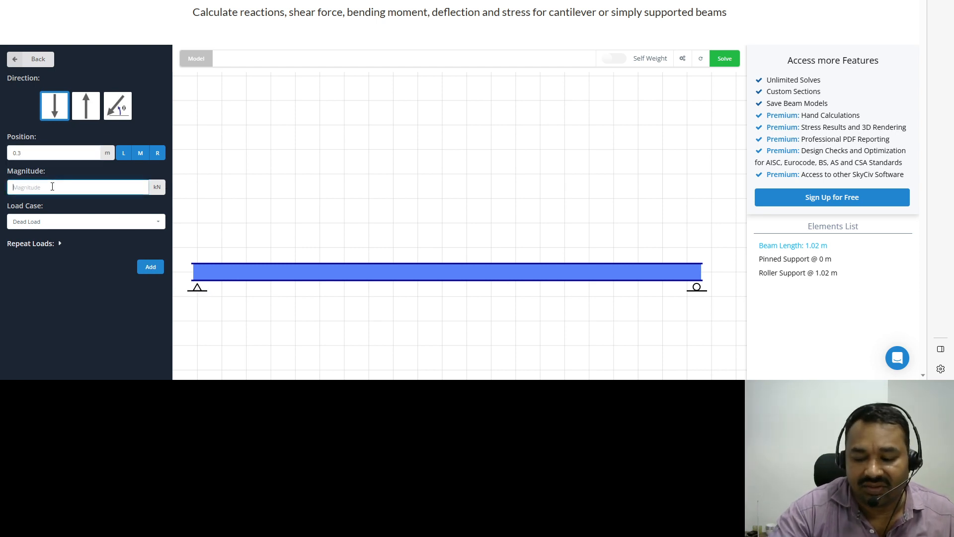
text(1.5)
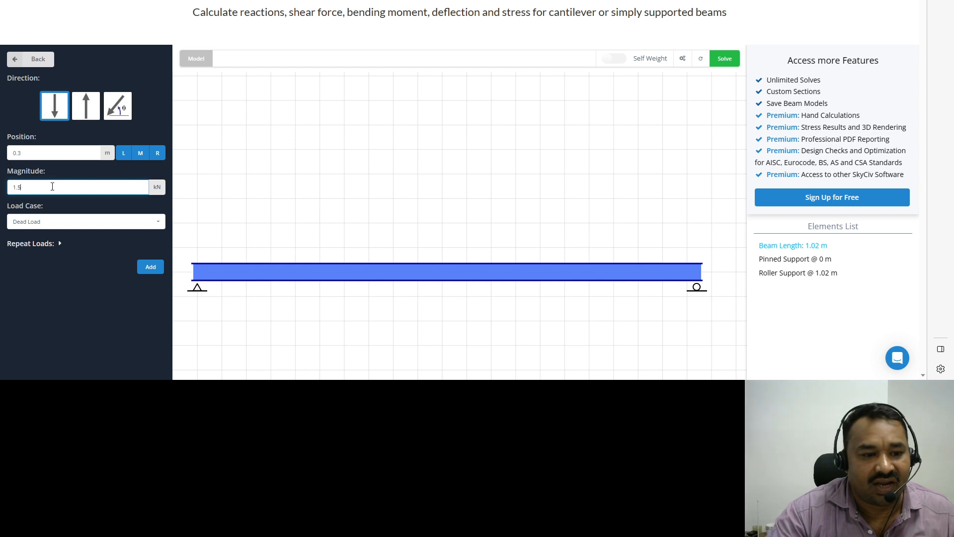
click(151, 267)
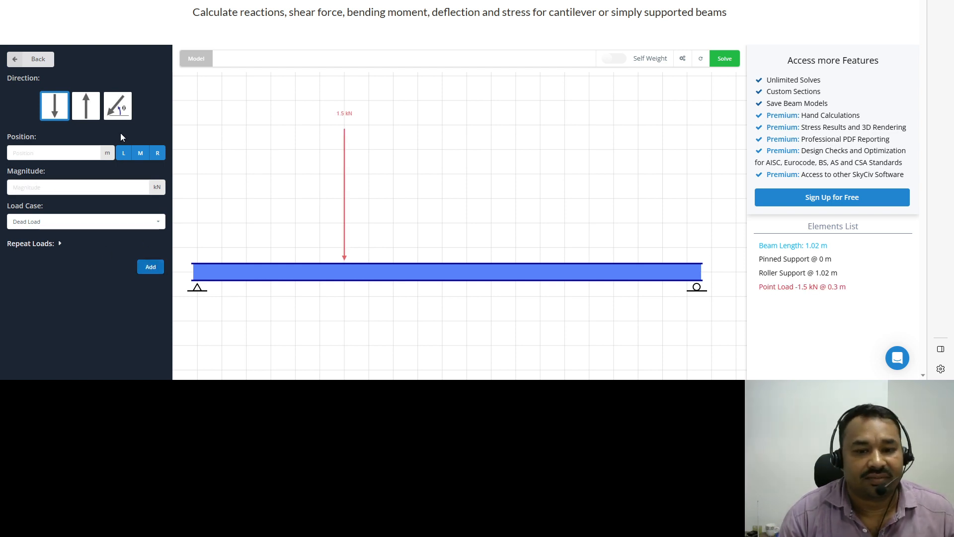
Add a second downward point load of 2 kN to the beam at position 0.7 m.
click(40, 157)
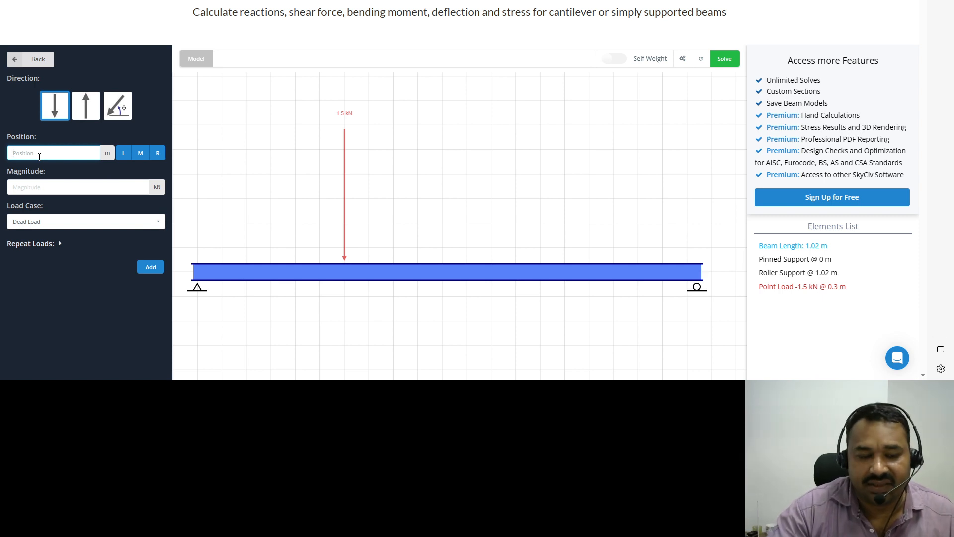
text(0)
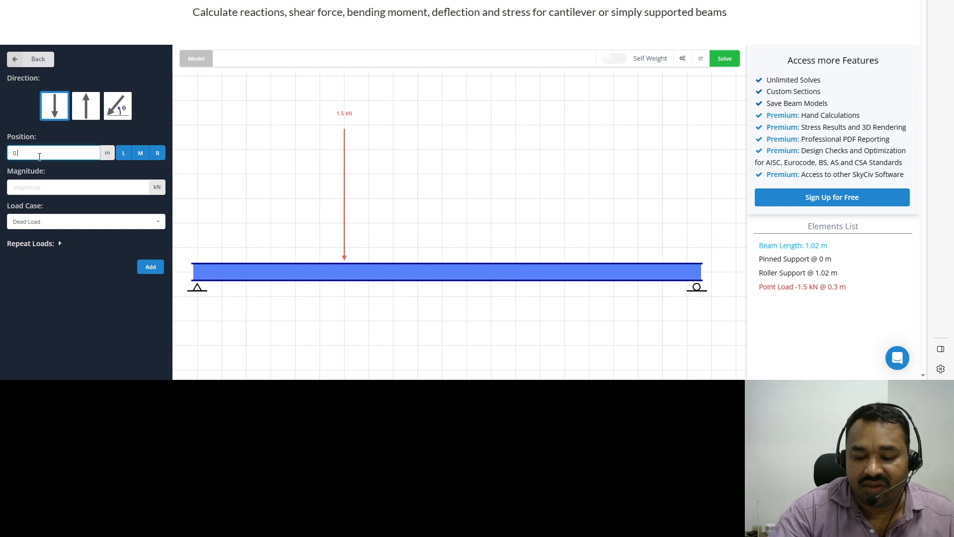
text(.7)
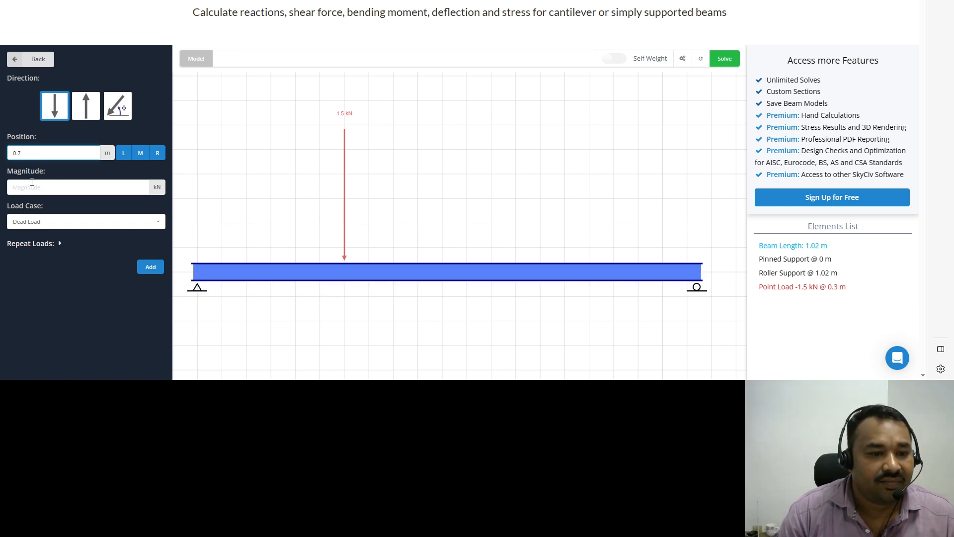
click(31, 184)
text(2)
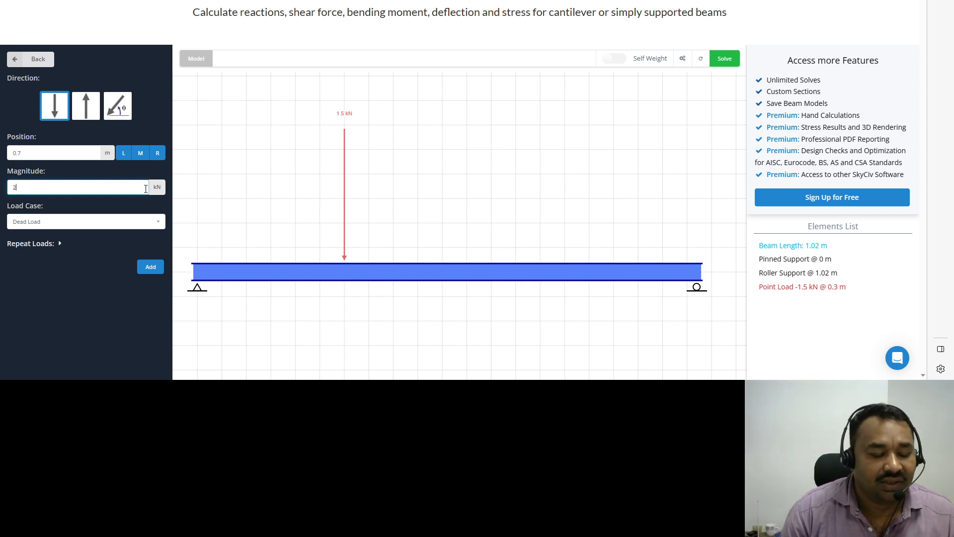
click(155, 270)
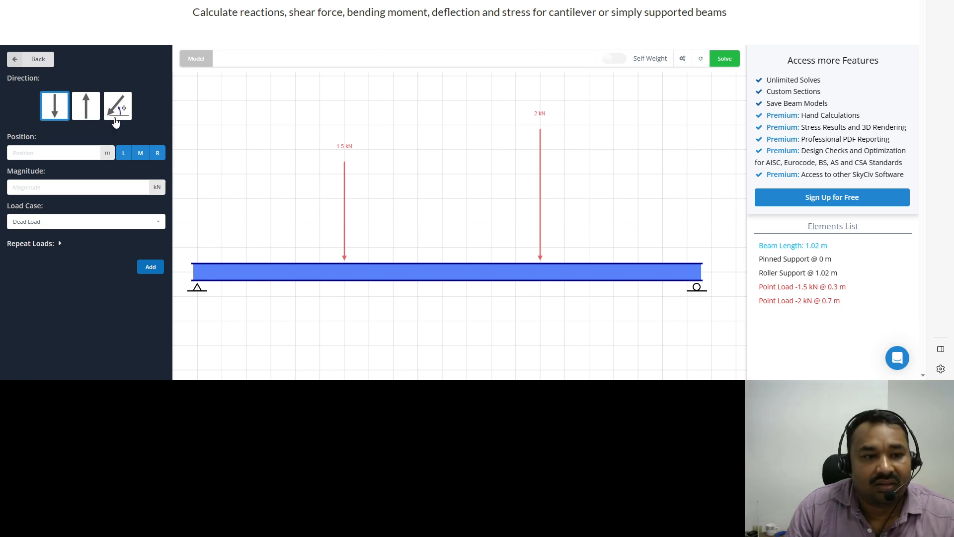
click(14, 58)
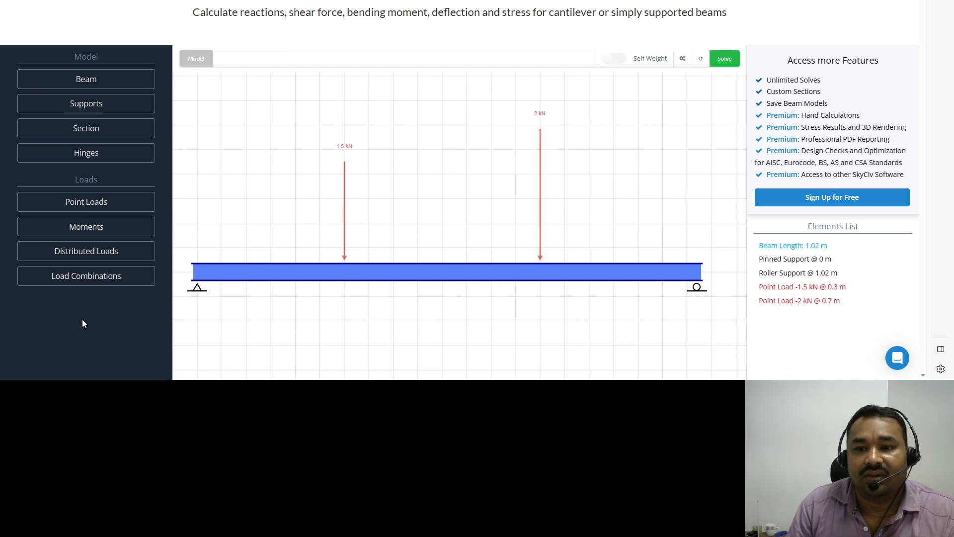
Solve the beam model and examine its bending moment diagram and support reactions.
click(724, 59)
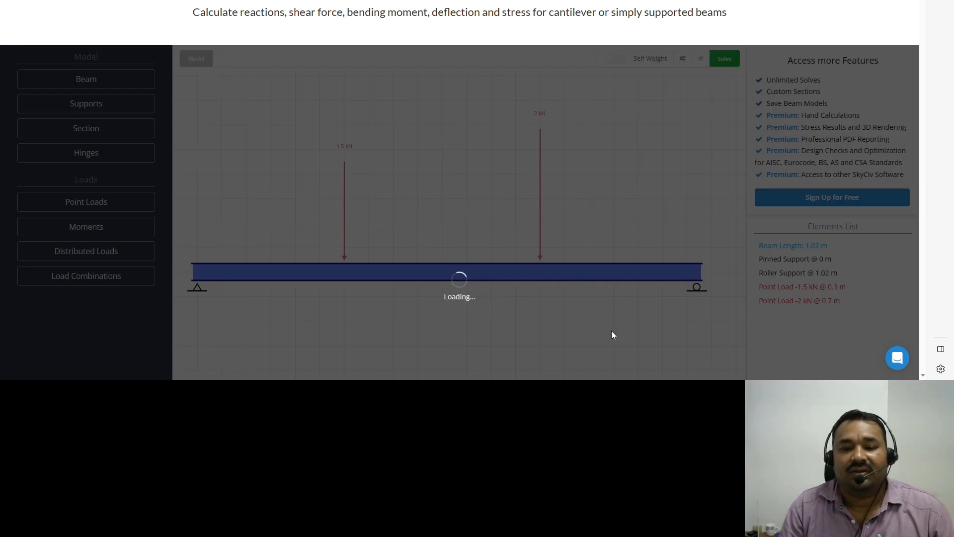
scroll(431, 322, down, 5)
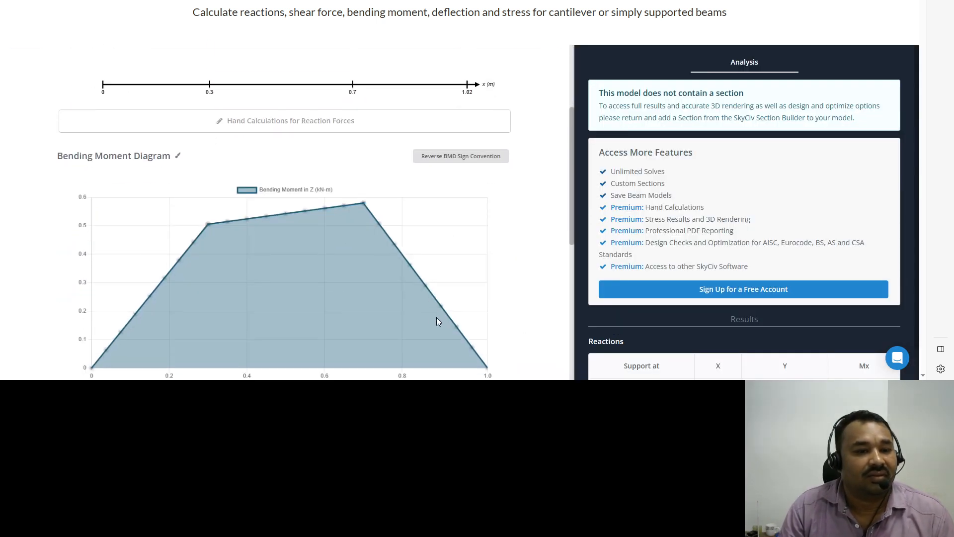
scroll(437, 321, up, 2)
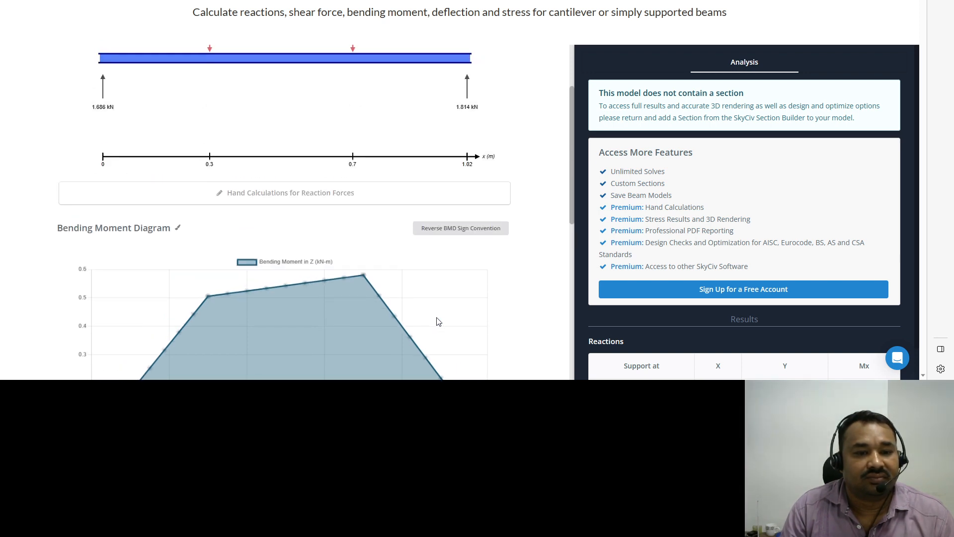
scroll(438, 321, down, 4)
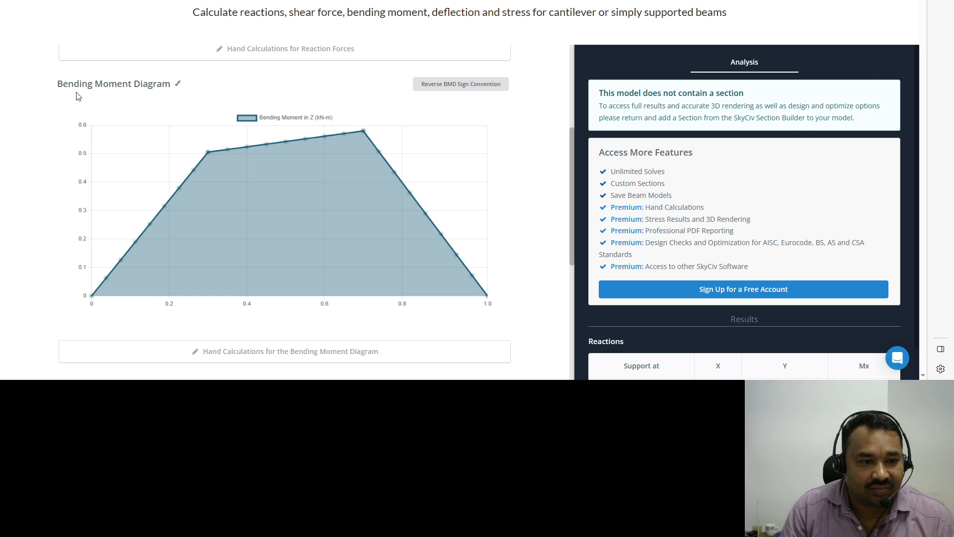
drag(57, 87, 197, 86)
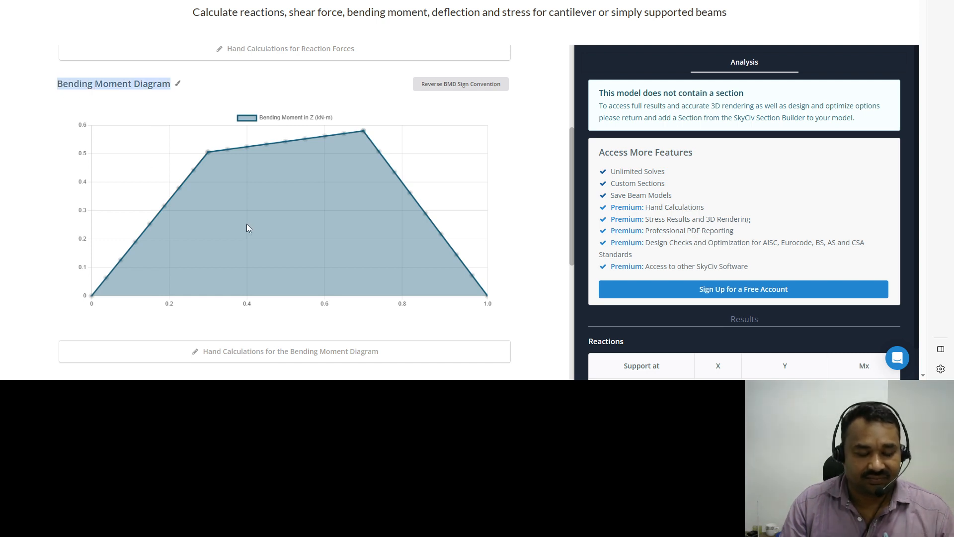
click(514, 133)
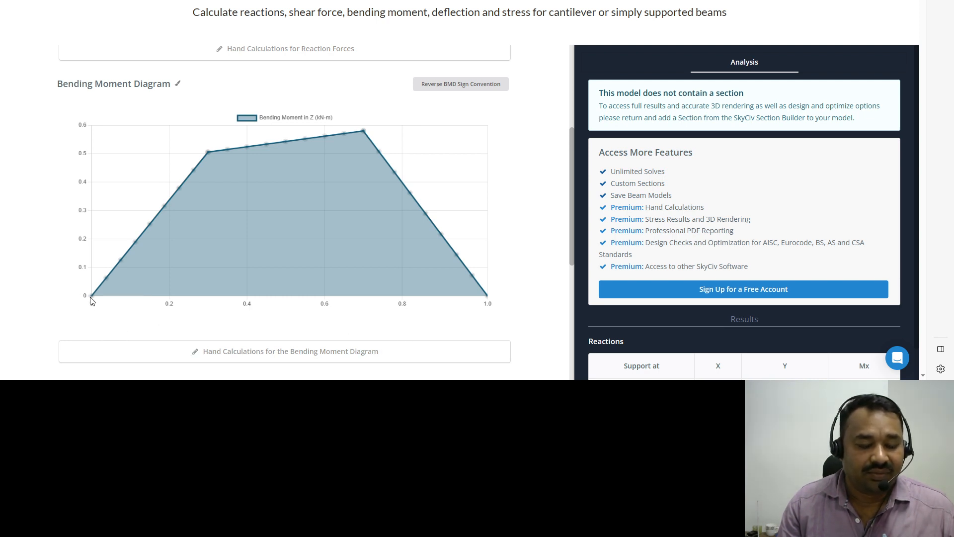
scroll(382, 296, up, 6)
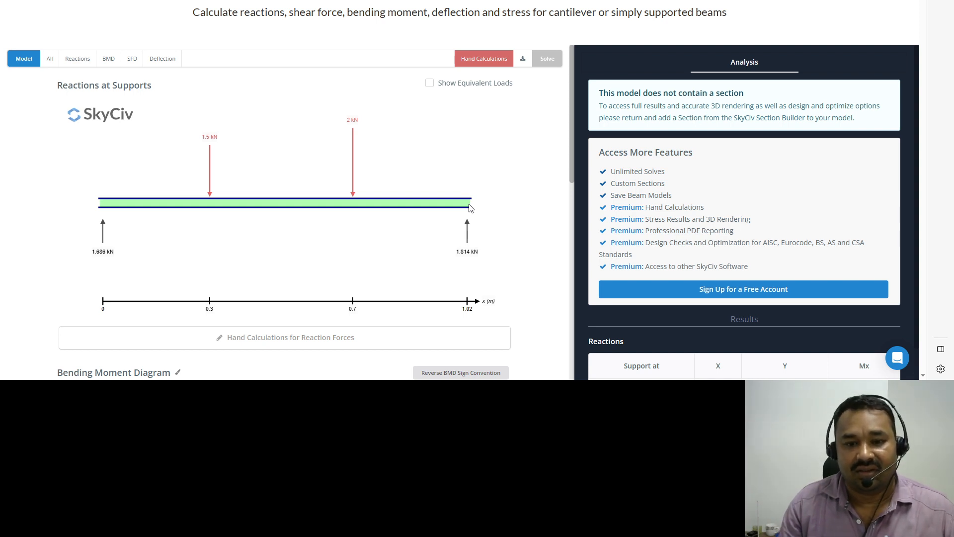
Compare the bending moment diagram with the beam's point loads and support reactions, and read the moment under the 2 kN load.
scroll(470, 208, down, 6)
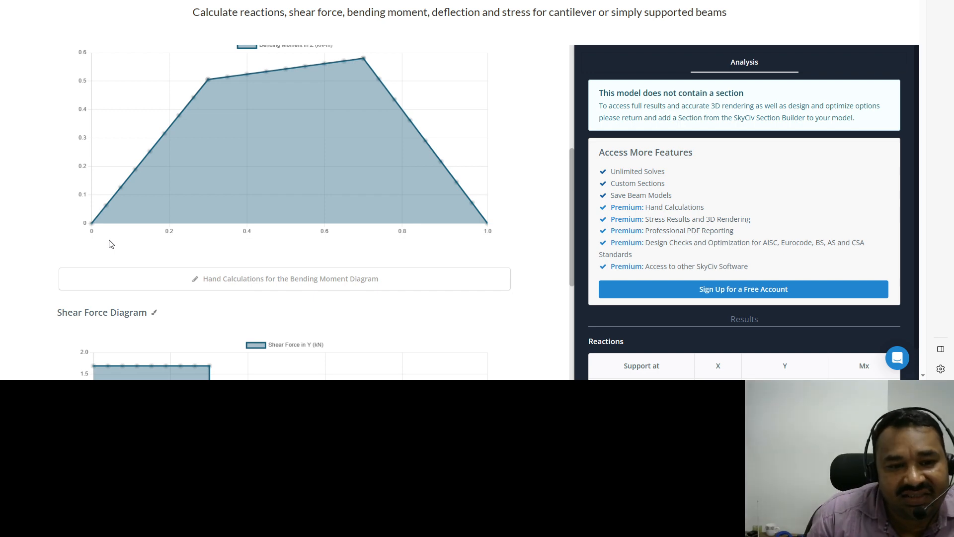
scroll(240, 271, up, 3)
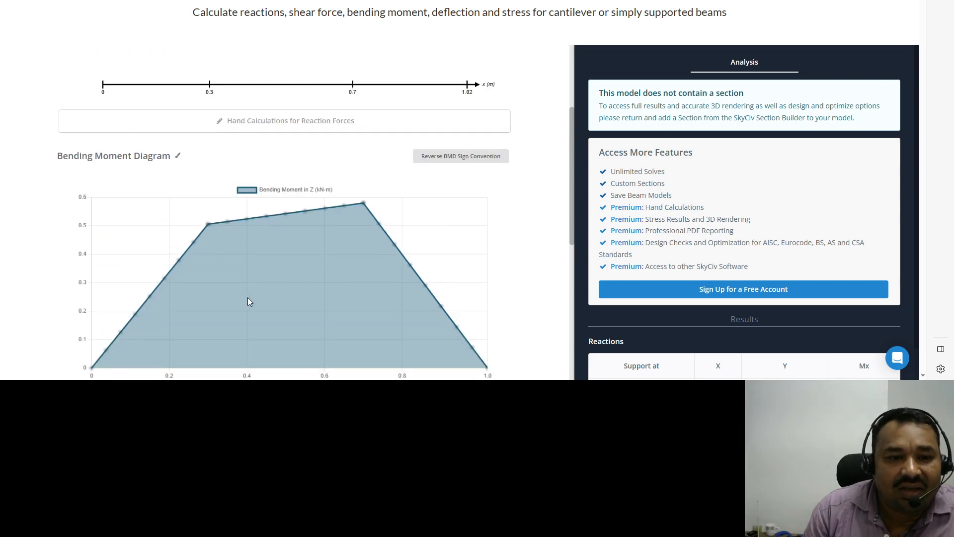
scroll(248, 298, up, 3)
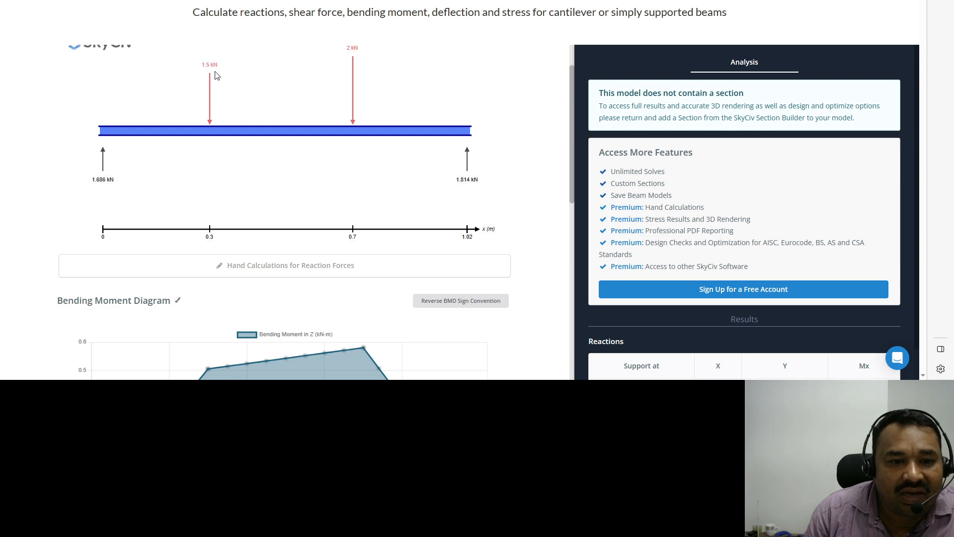
scroll(239, 184, down, 3)
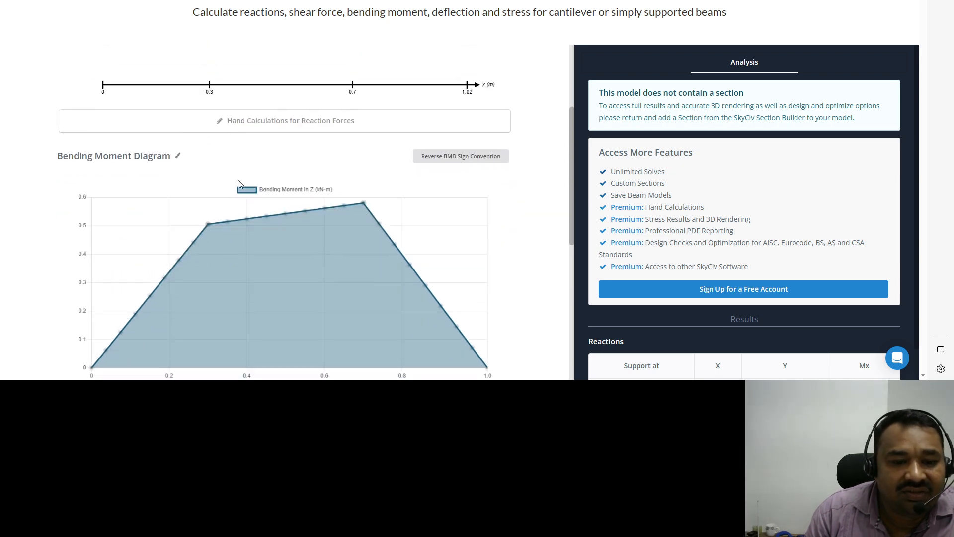
scroll(160, 278, down, 3)
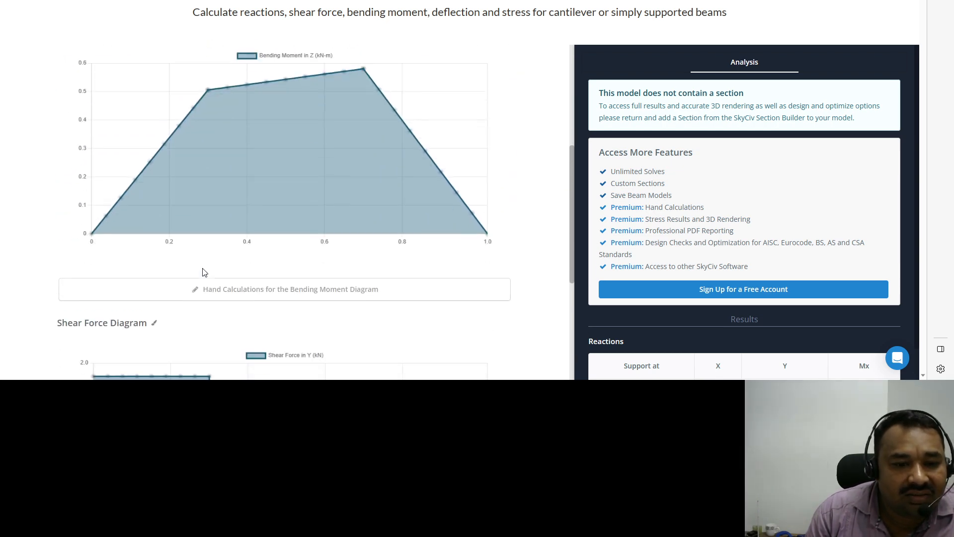
scroll(194, 276, up, 2)
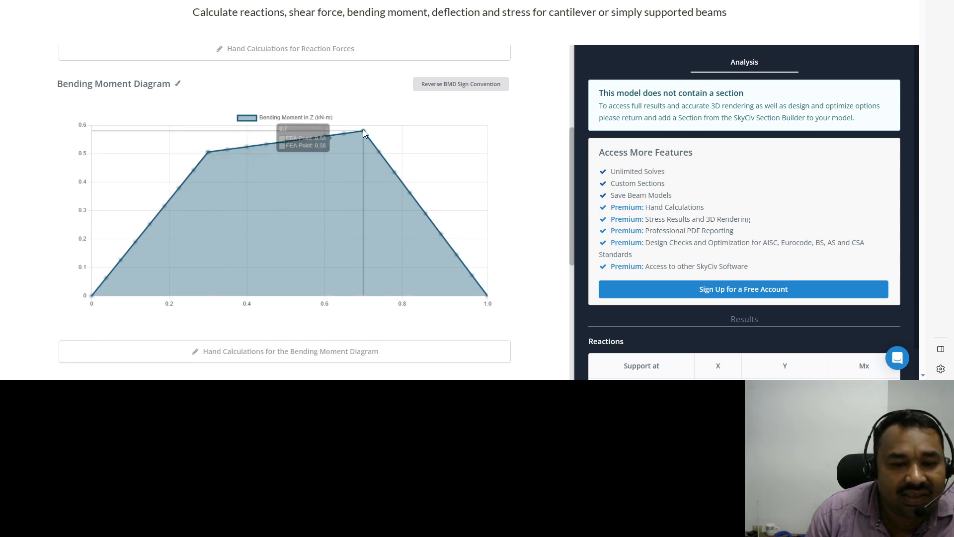
scroll(365, 142, up, 1)
scroll(364, 143, up, 1)
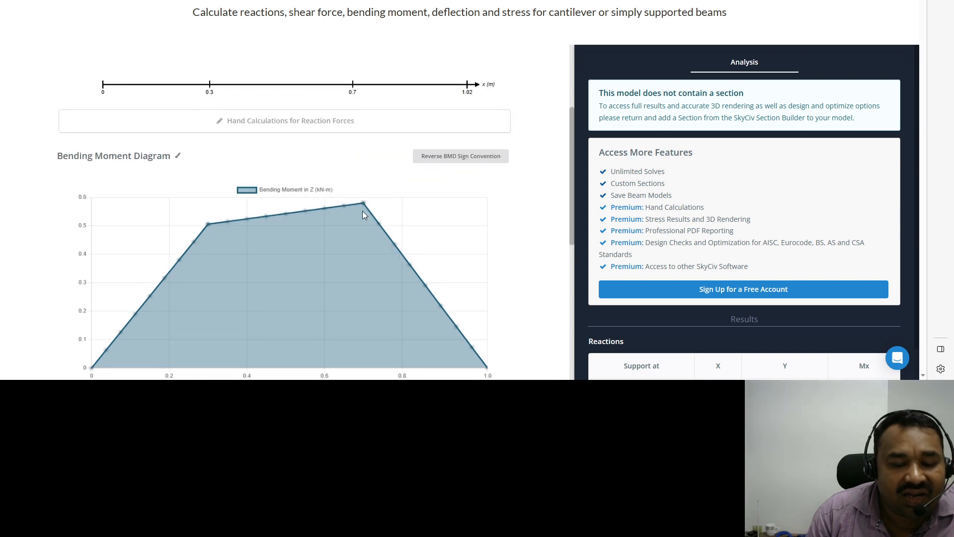
scroll(368, 213, up, 4)
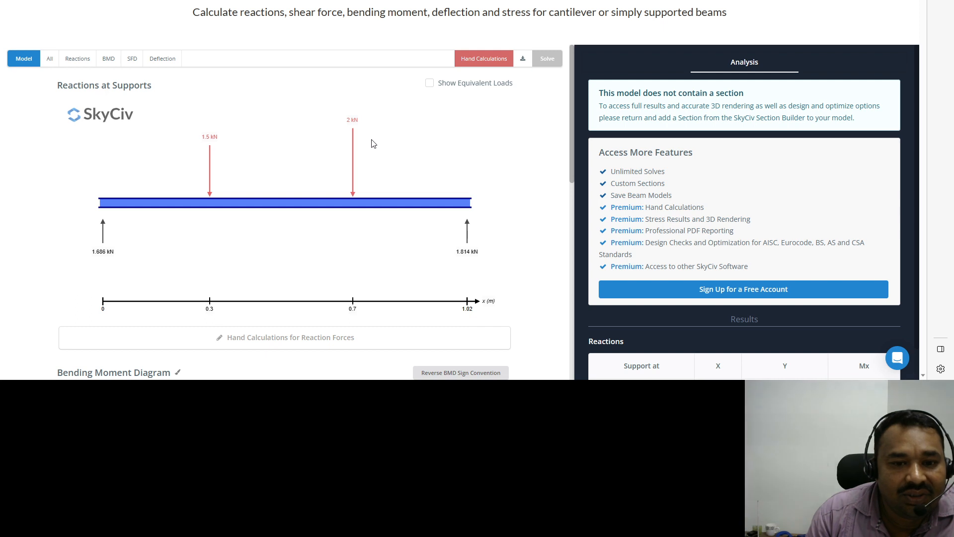
scroll(372, 145, down, 5)
mouse_move(365, 133)
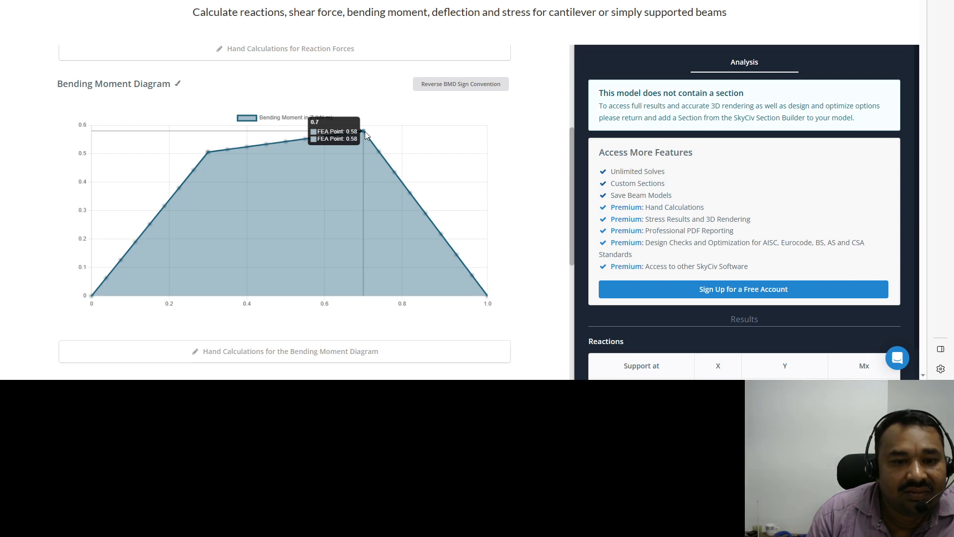
Examine the shear force diagram along the beam, from the support at 0 m to the far-end support.
scroll(412, 248, down, 4)
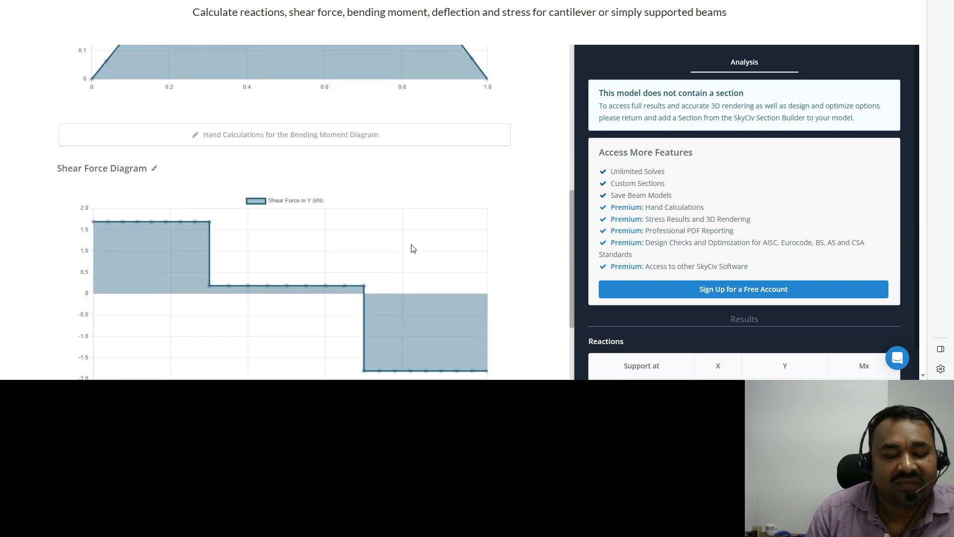
scroll(144, 318, down, 1)
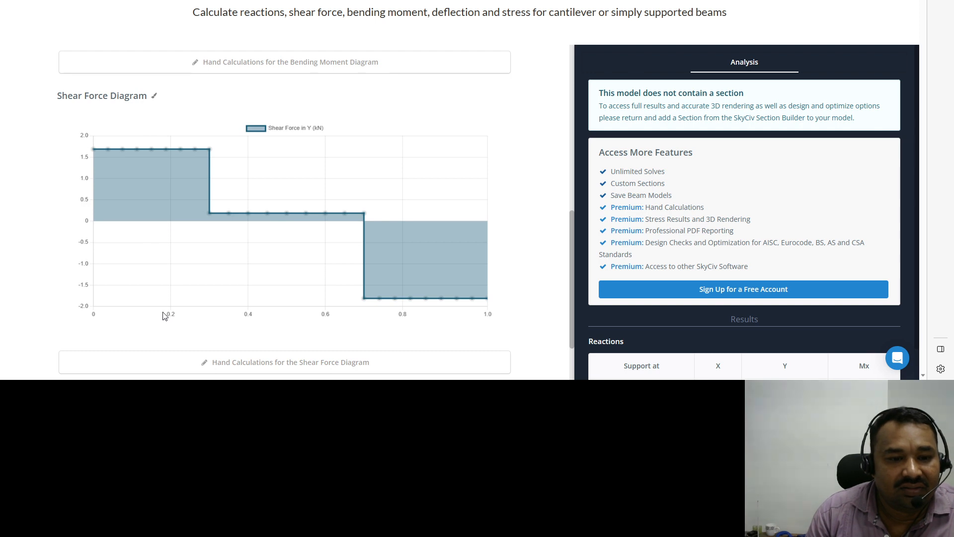
scroll(162, 315, up, 4)
scroll(162, 316, down, 6)
scroll(162, 315, up, 4)
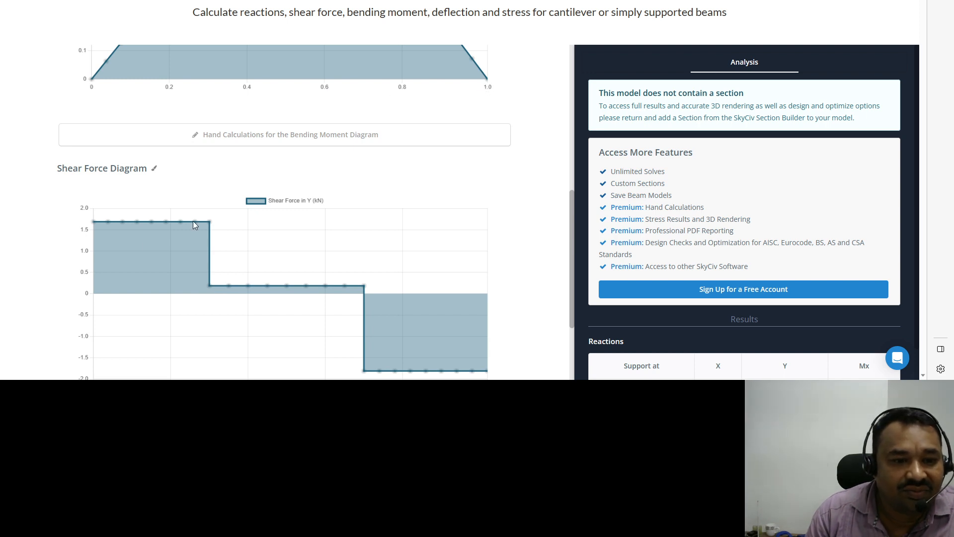
scroll(111, 267, down, 2)
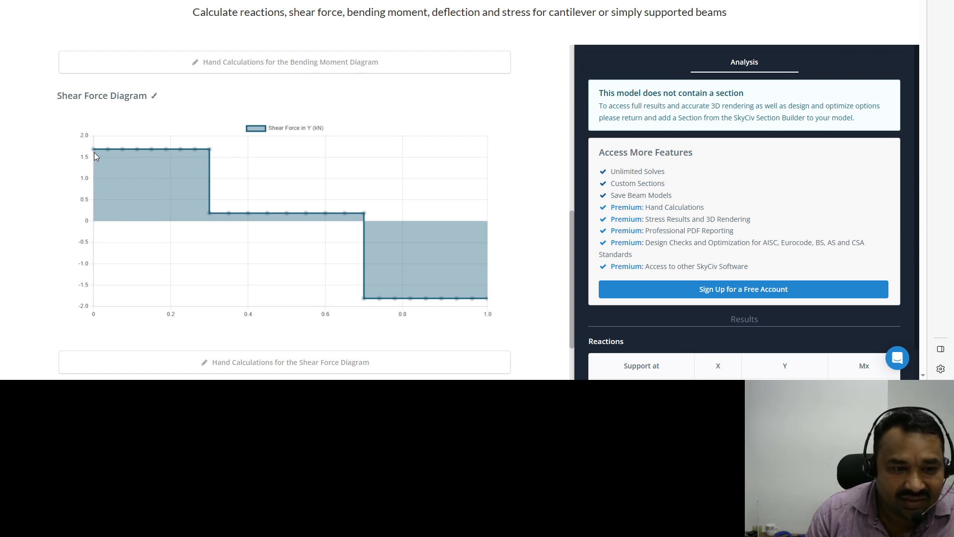
mouse_move(97, 152)
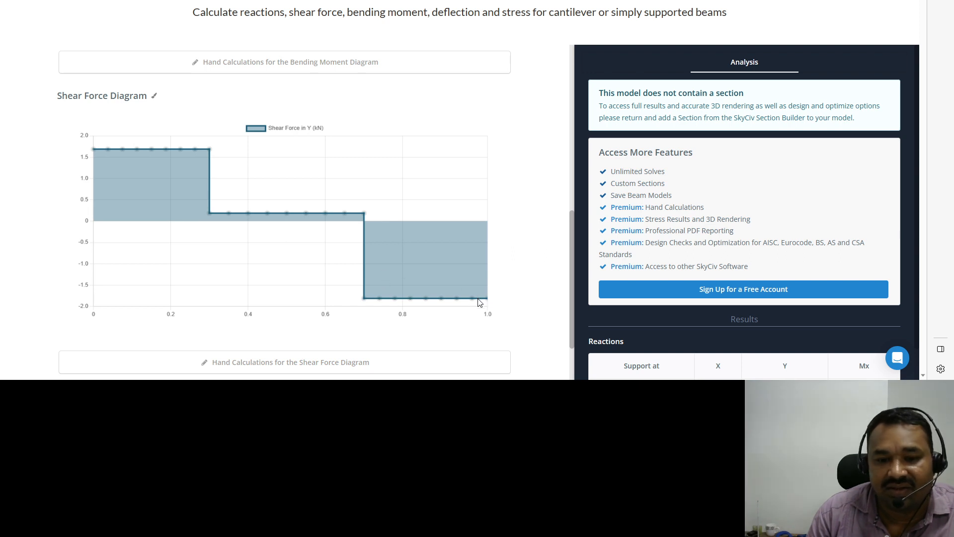
scroll(482, 303, down, 2)
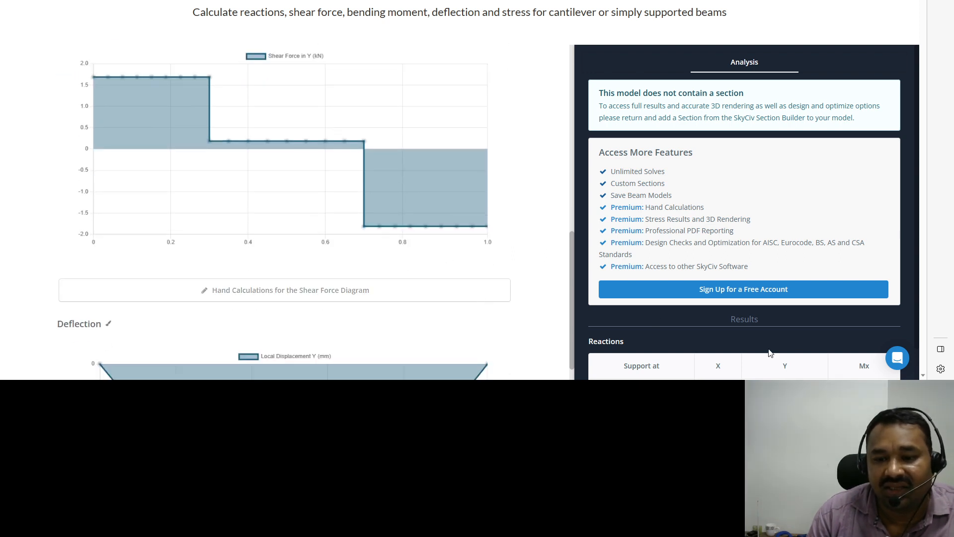
Read the support reactions and the force extremes for bending moment, shear and displacement in the results tables.
scroll(770, 353, down, 2)
scroll(750, 323, down, 3)
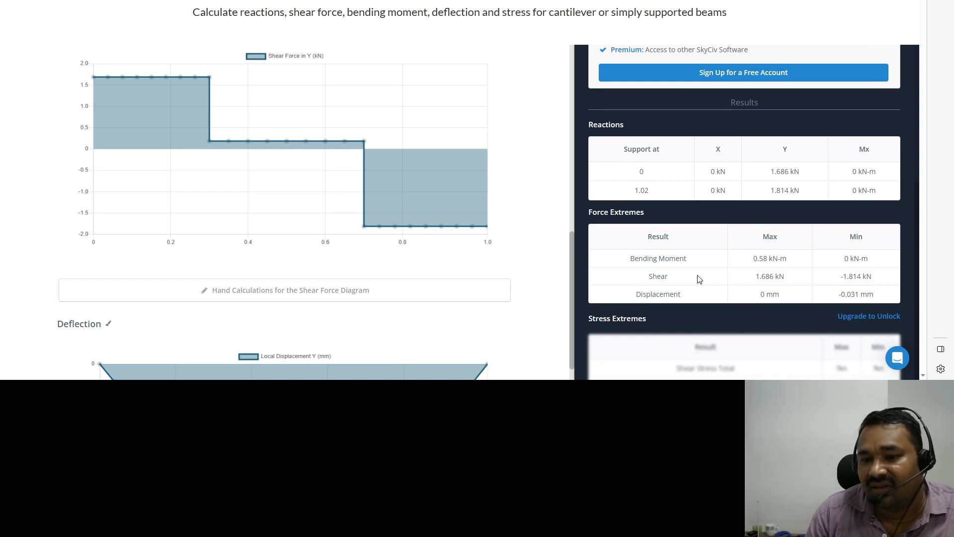
scroll(730, 275, down, 1)
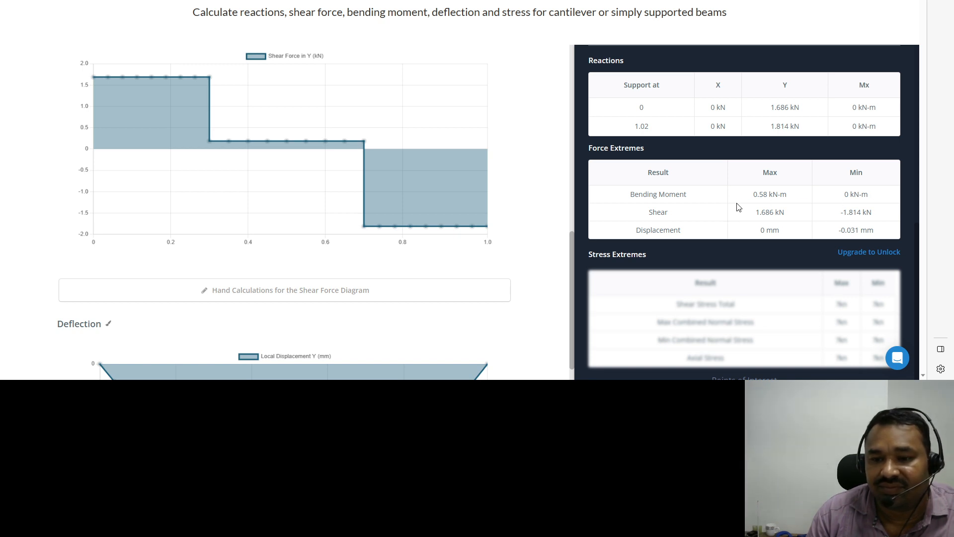
Examine the beam's deflection diagram across the full span.
scroll(226, 217, down, 1)
scroll(225, 217, down, 3)
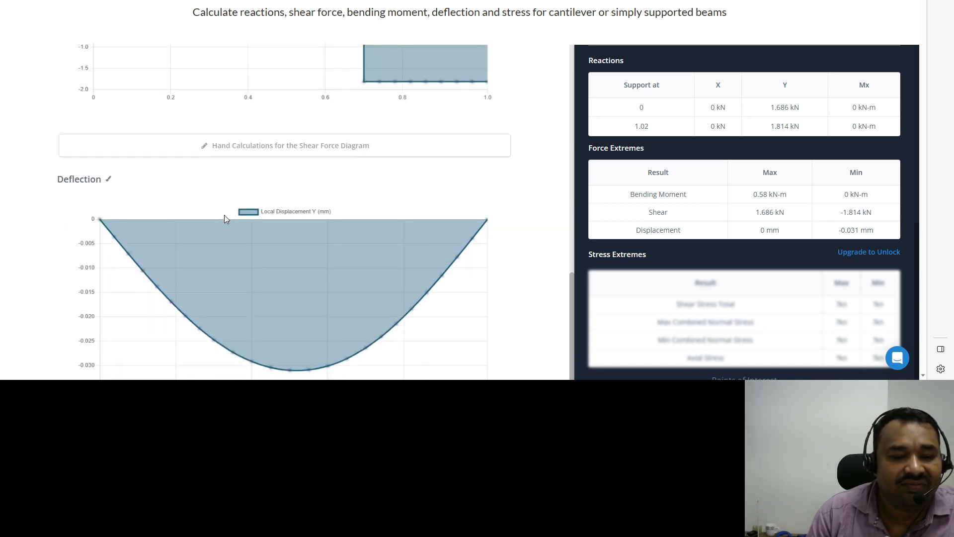
scroll(226, 219, down, 2)
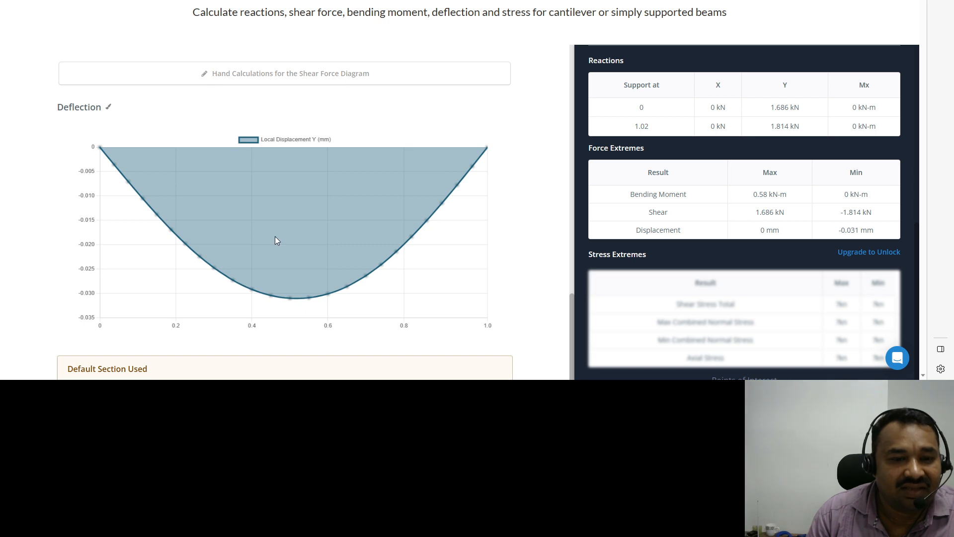